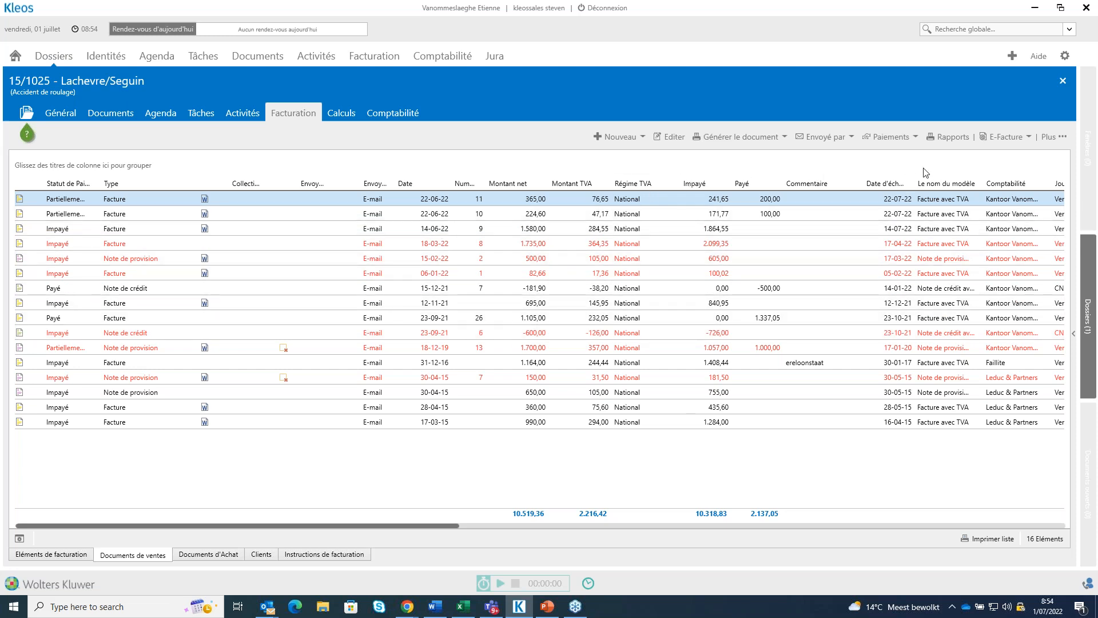
Start a new payment for invoice 11, dated 30-06-22, with an amount of 100,00
{"action": "left_click", "coordinate": [896, 140]}
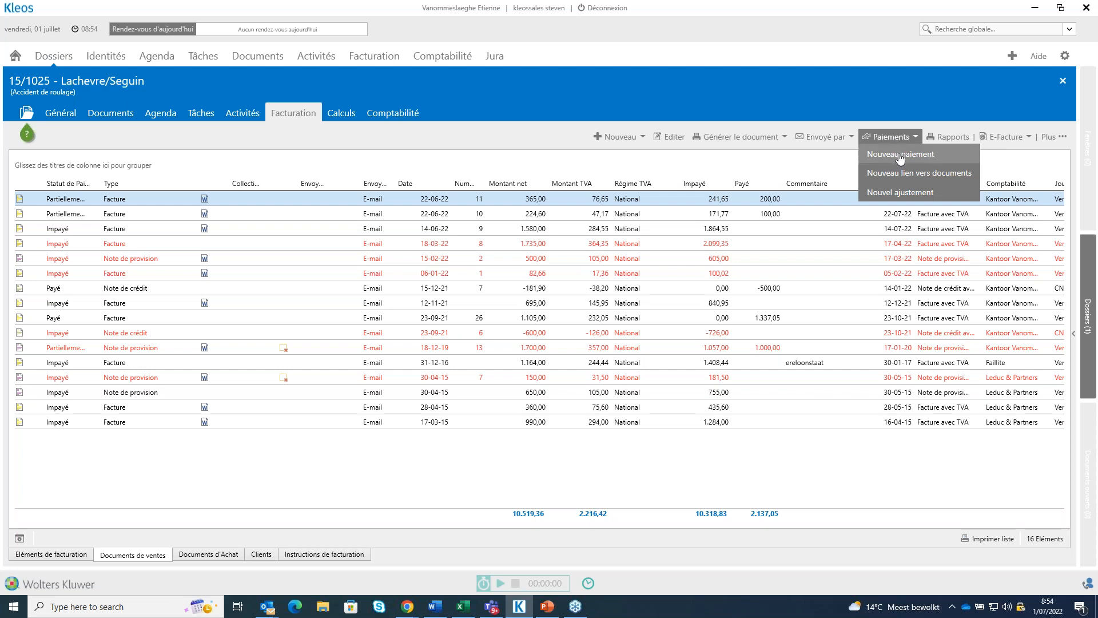
{"action": "left_click", "coordinate": [900, 156]}
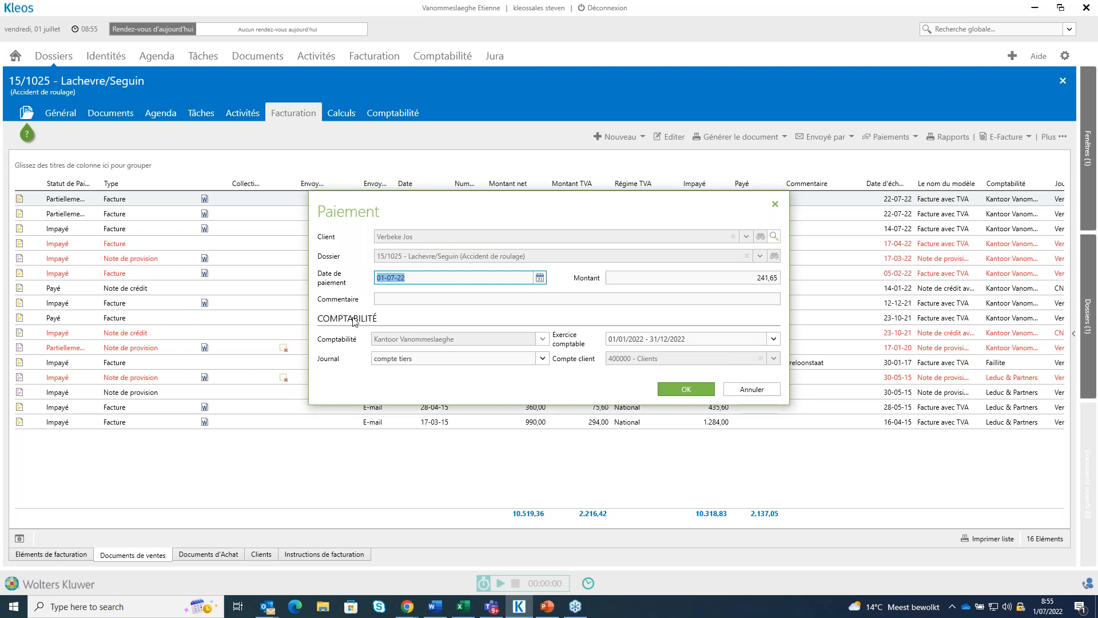
{"action": "type", "text": "3"}
{"action": "type", "text": "0-0"}
{"action": "type", "text": "6"}
{"action": "left_click", "coordinate": [746, 280]}
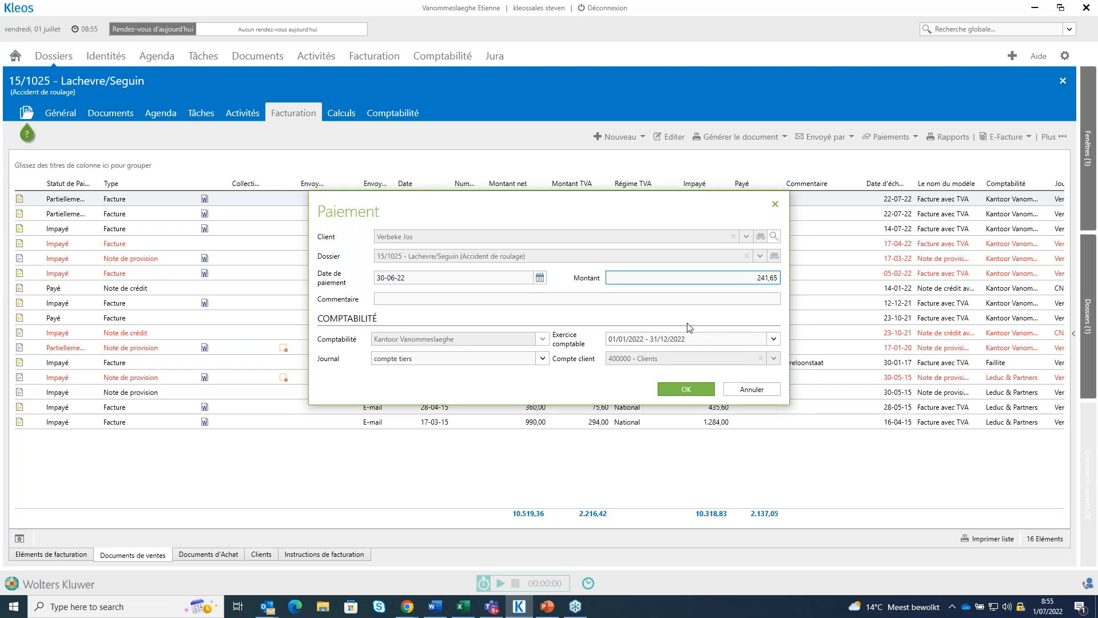
{"action": "key", "text": "Delete"}
{"action": "key", "text": "Delete"}
{"action": "key", "text": "Delete"}
{"action": "type", "text": "0"}
Add the comment "paiment partiel 2" to the payment, choose the Kantoor journal and save it
{"action": "left_click", "coordinate": [407, 299]}
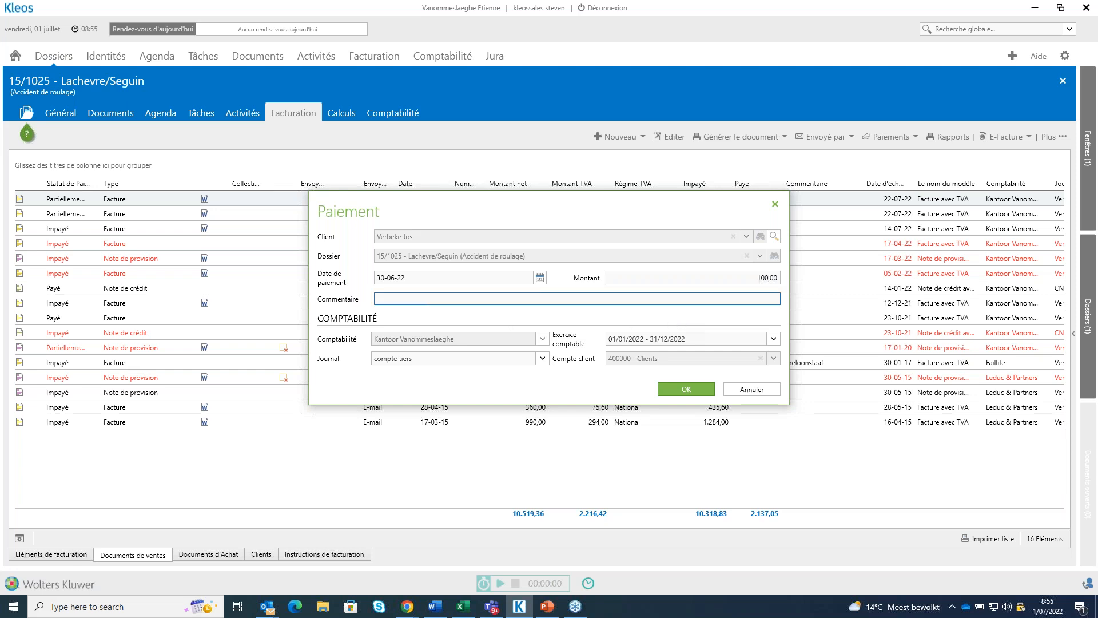
{"action": "type", "text": "paiment partiel 2"}
{"action": "left_click", "coordinate": [543, 360]}
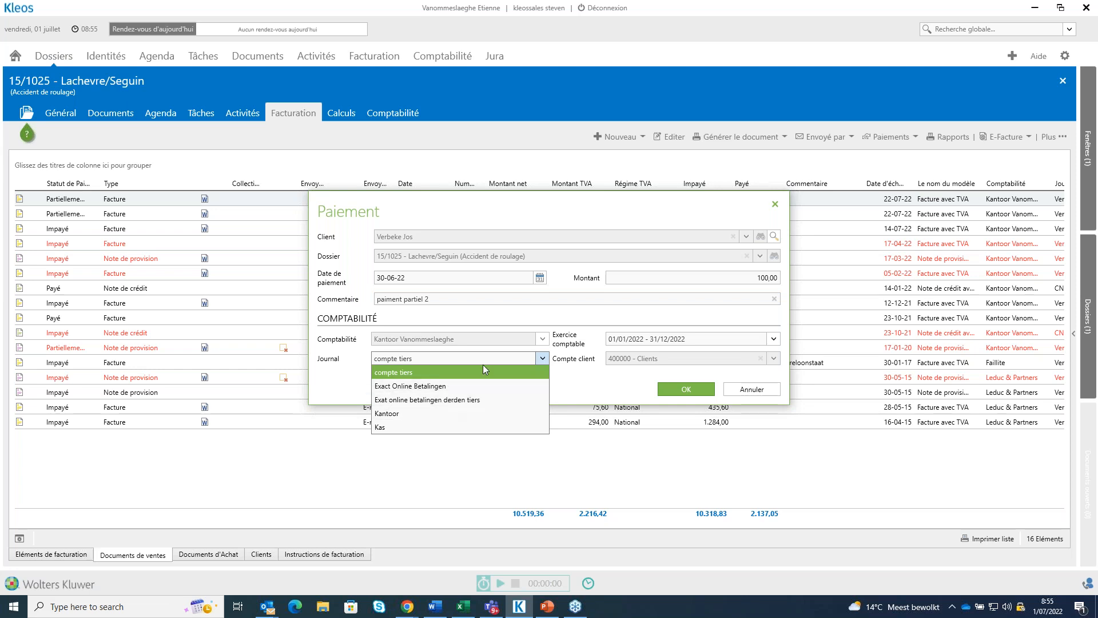
{"action": "left_click", "coordinate": [423, 414]}
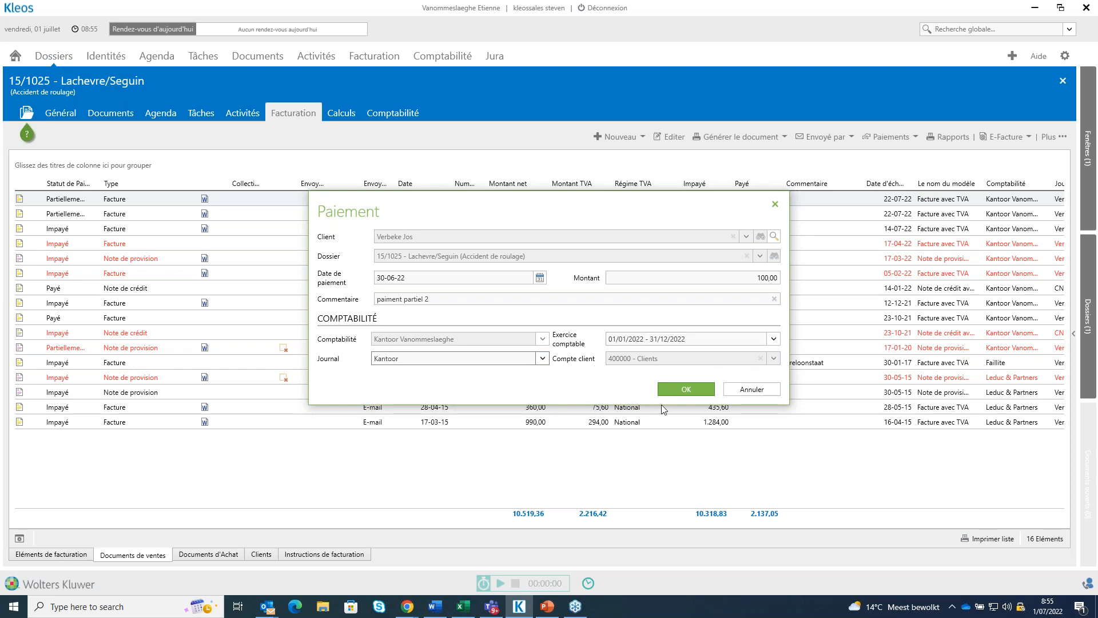
{"action": "left_click", "coordinate": [690, 390]}
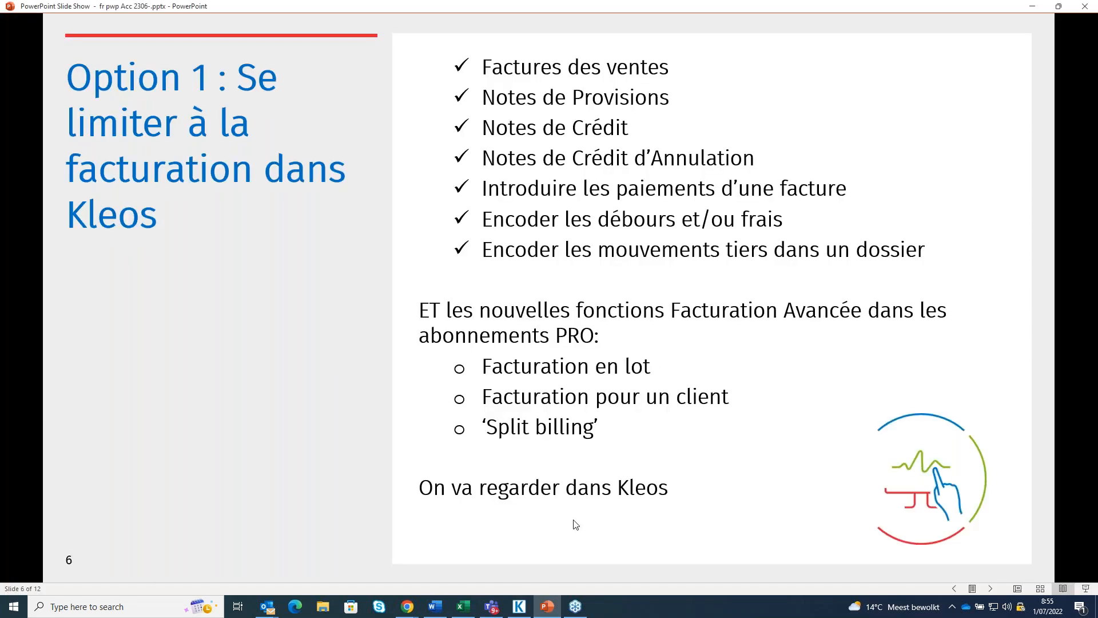
Return to the Kleos desktop application and check the payment options offered for invoice 11
{"action": "left_click", "coordinate": [521, 609]}
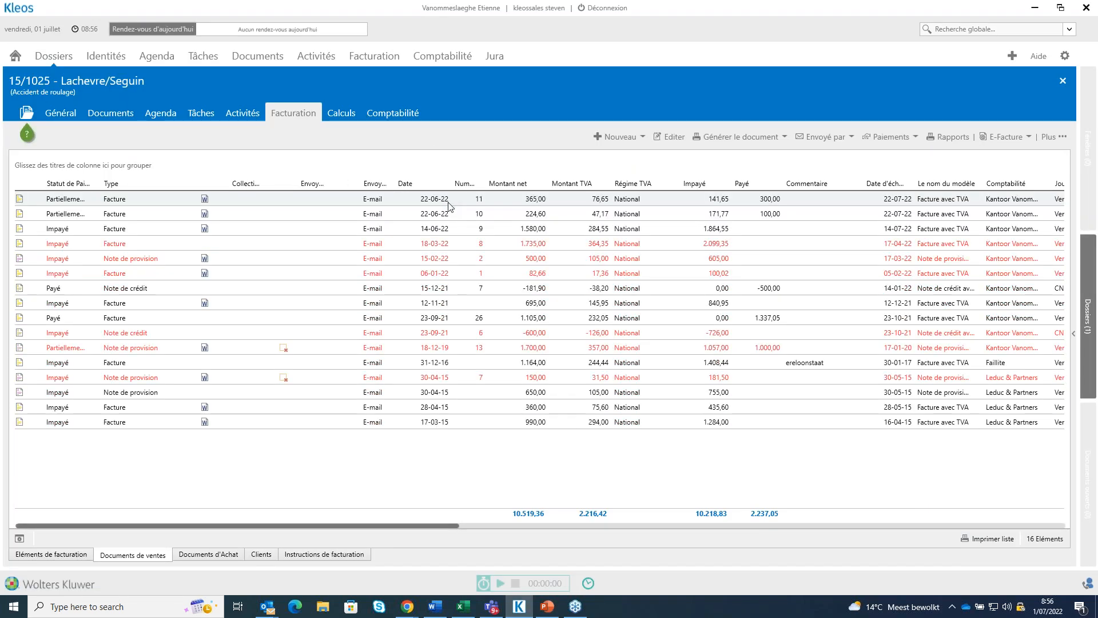
{"action": "left_click", "coordinate": [766, 200]}
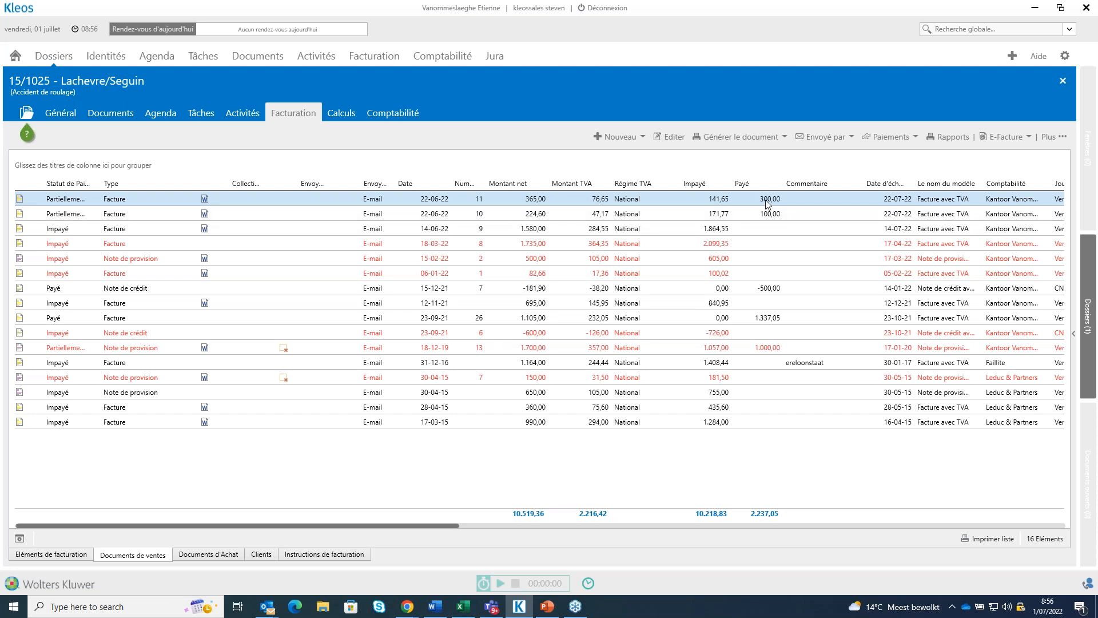
{"action": "left_click", "coordinate": [766, 202]}
{"action": "left_click", "coordinate": [897, 137]}
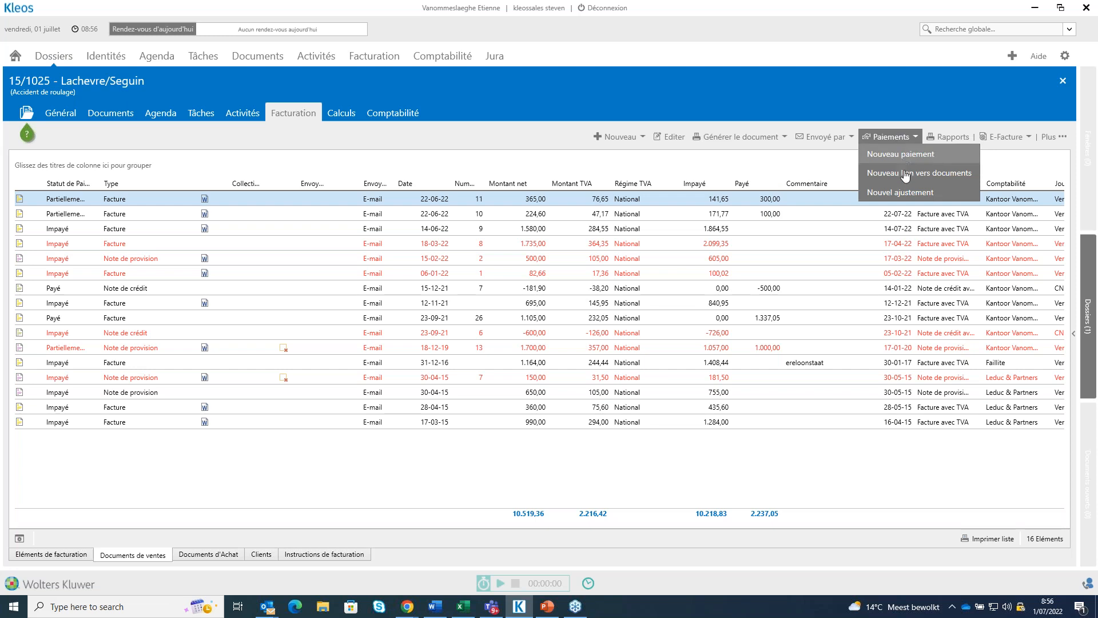
{"action": "left_click", "coordinate": [906, 194]}
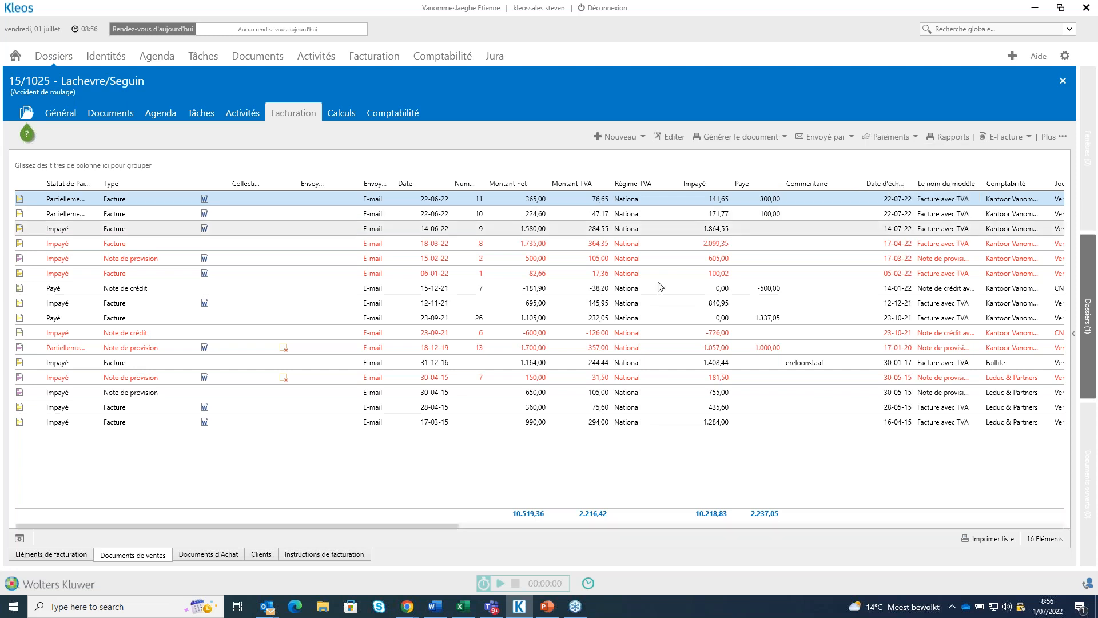
Open the general billing overview of all cases and check the payment options available there
{"action": "left_click", "coordinate": [368, 59]}
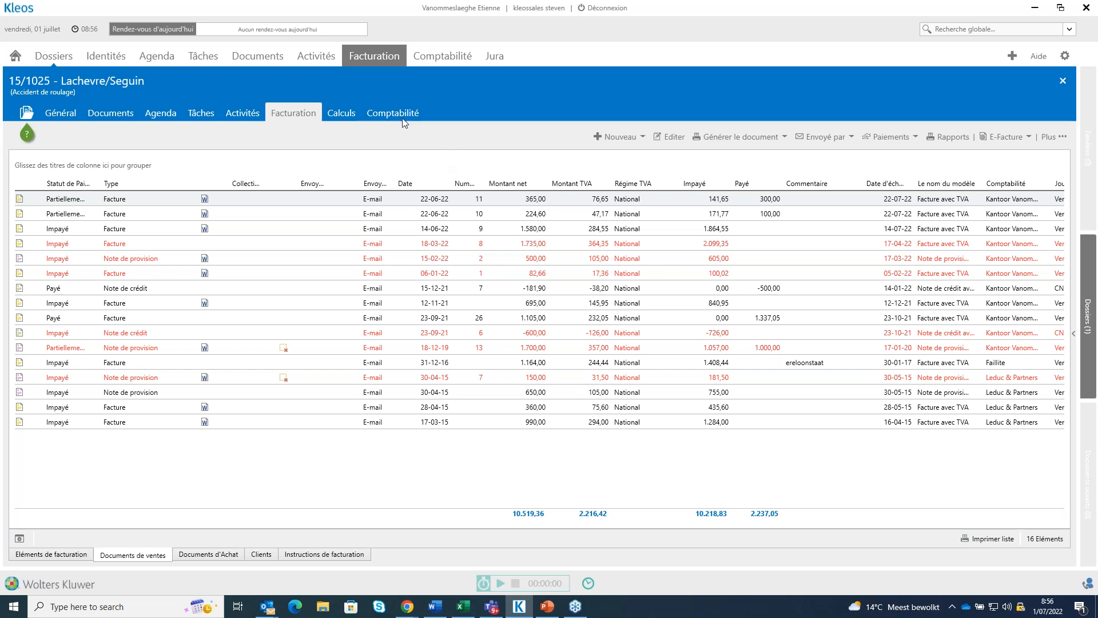
{"action": "left_click", "coordinate": [375, 56]}
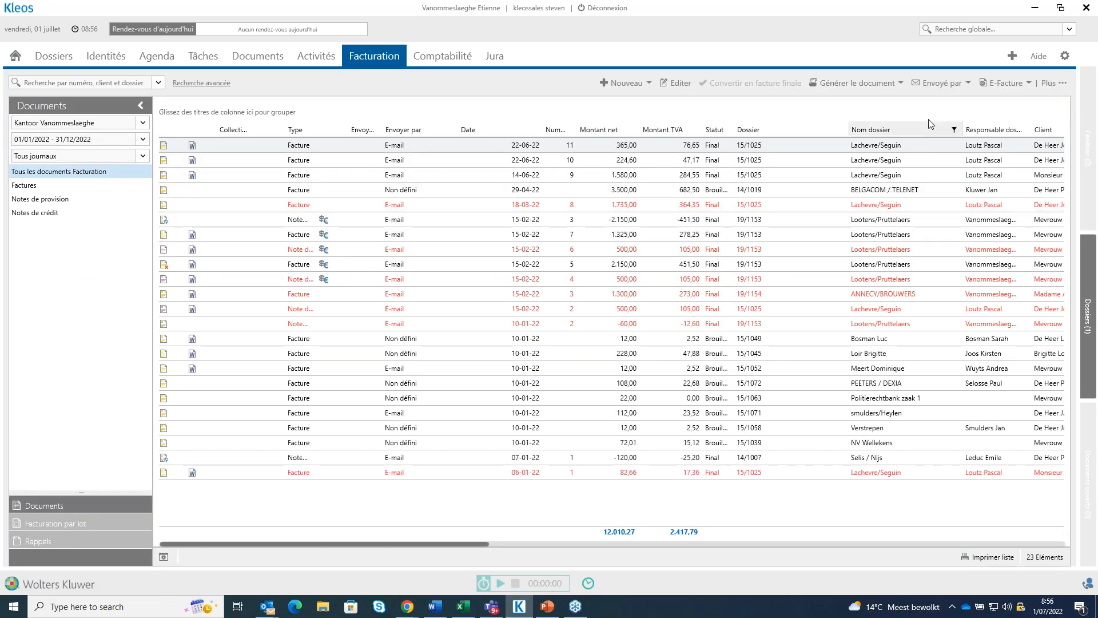
{"action": "left_click", "coordinate": [1064, 83]}
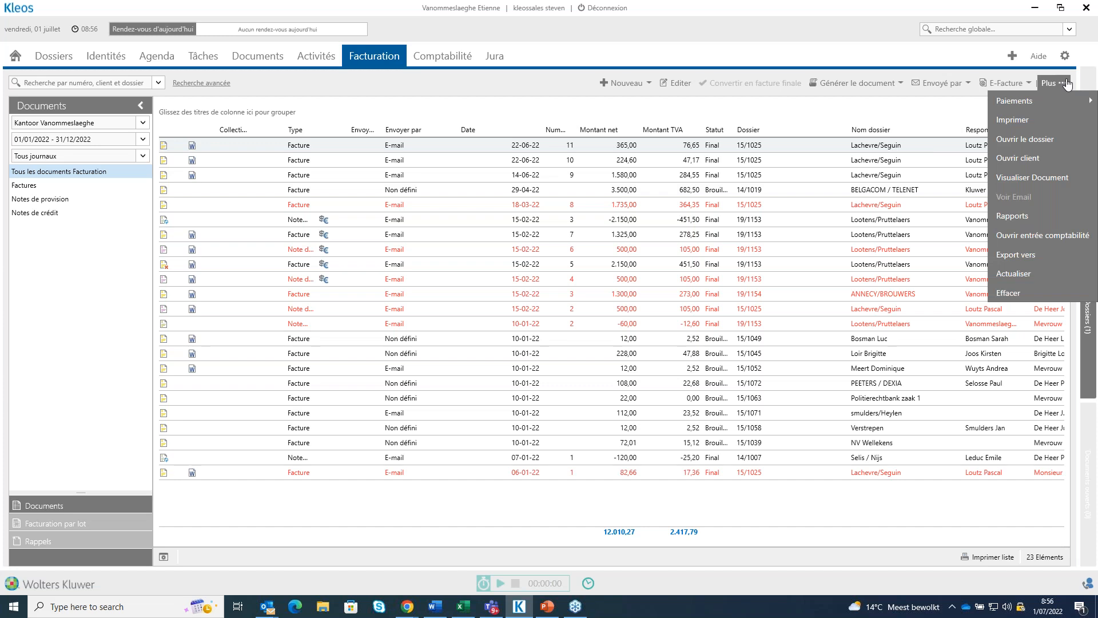
{"action": "mouse_move", "coordinate": [1002, 106]}
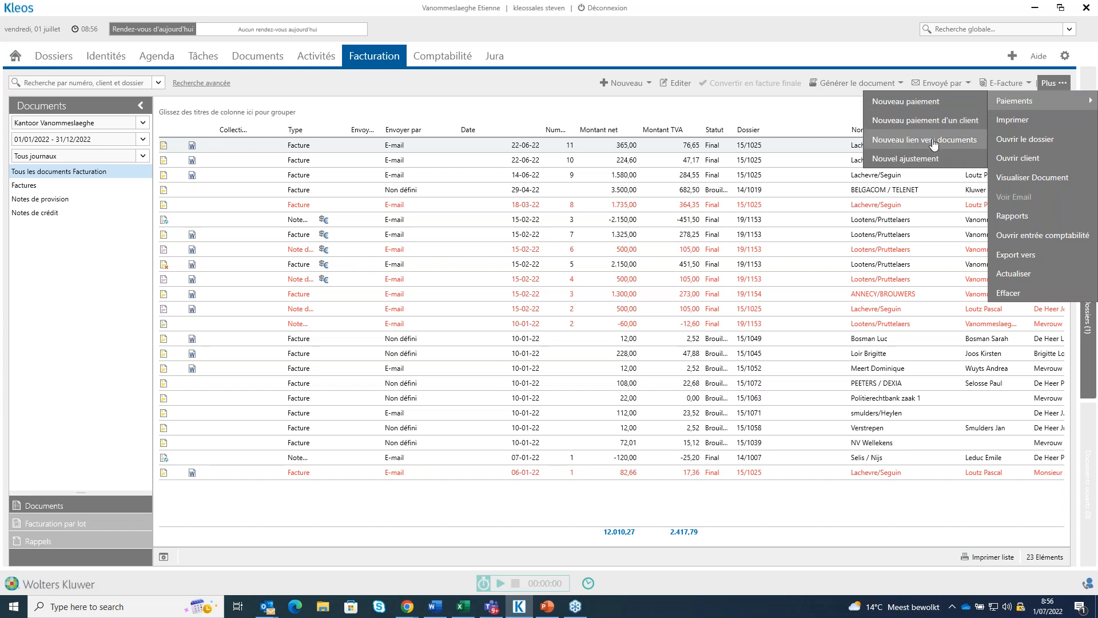
{"action": "left_click", "coordinate": [916, 164]}
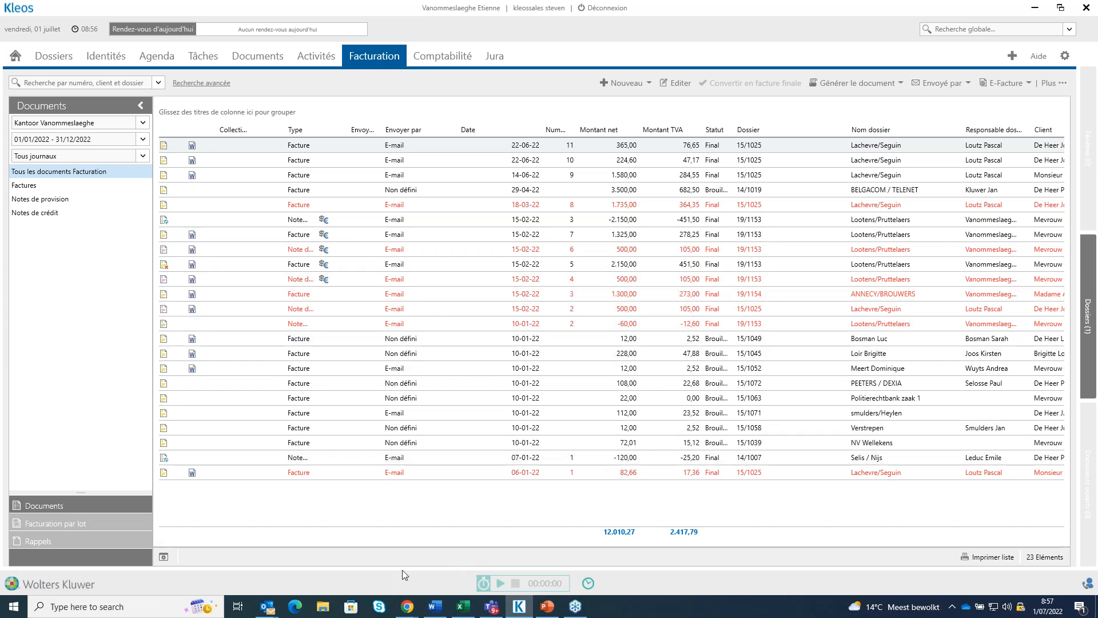
Switch to the Kleos web version in Chrome and open the invoice list in the case's finance section
{"action": "mouse_move", "coordinate": [408, 610]}
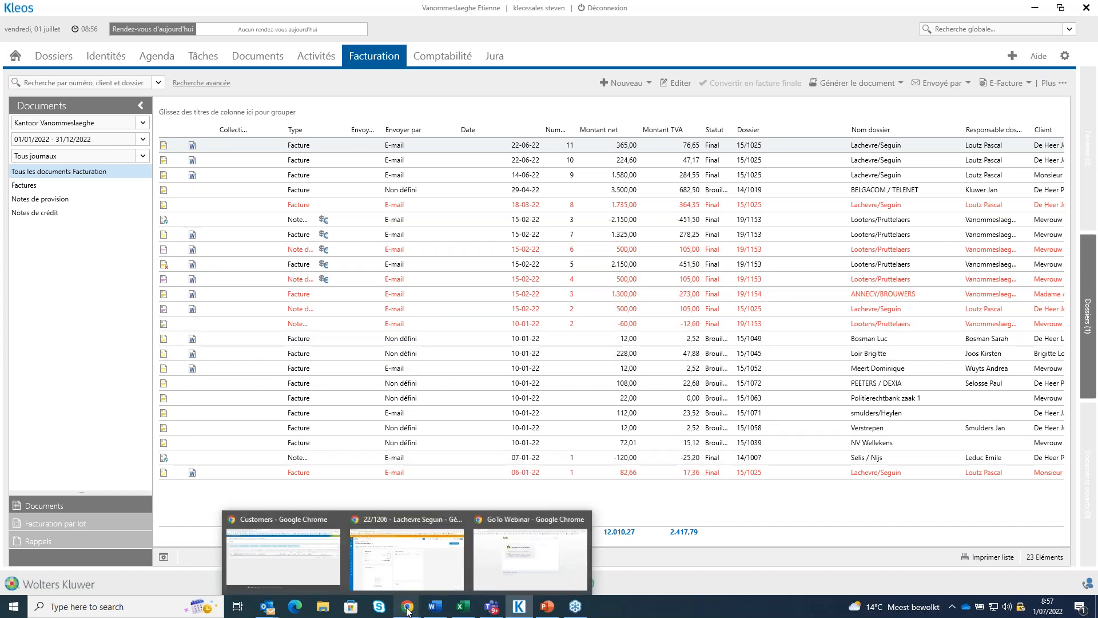
{"action": "left_click", "coordinate": [410, 558]}
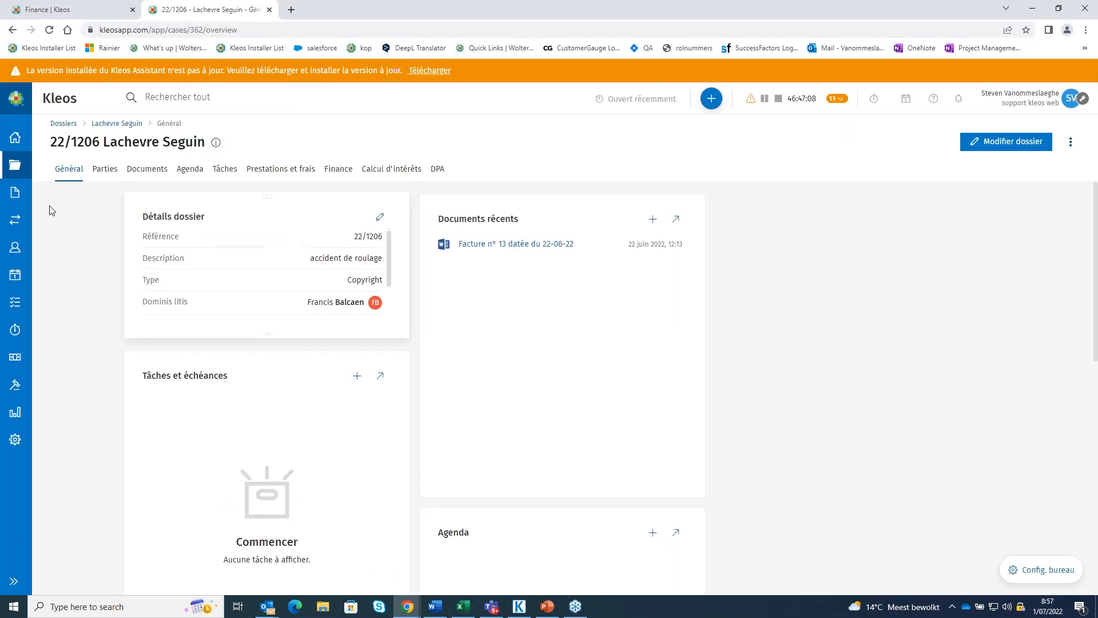
{"action": "left_click", "coordinate": [62, 175]}
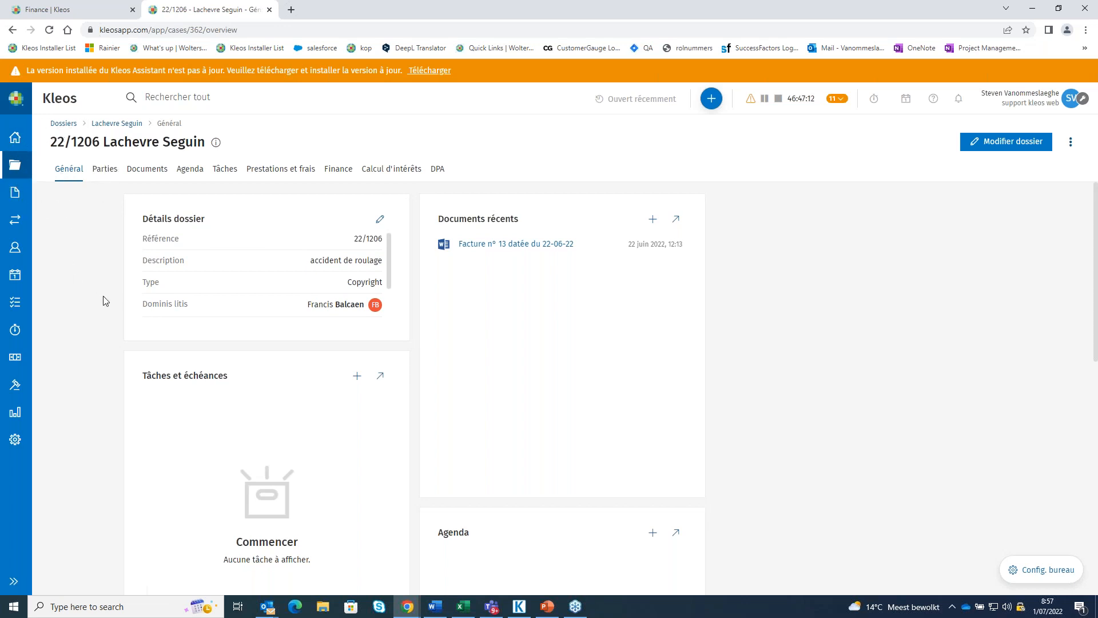
{"action": "left_click", "coordinate": [338, 171]}
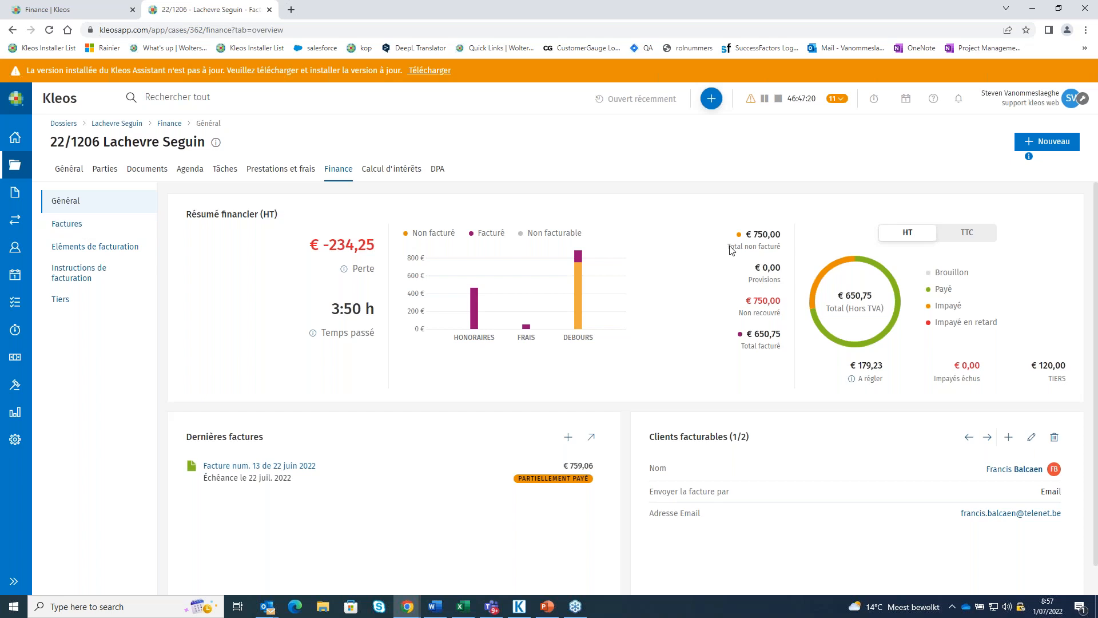
{"action": "left_click", "coordinate": [67, 224]}
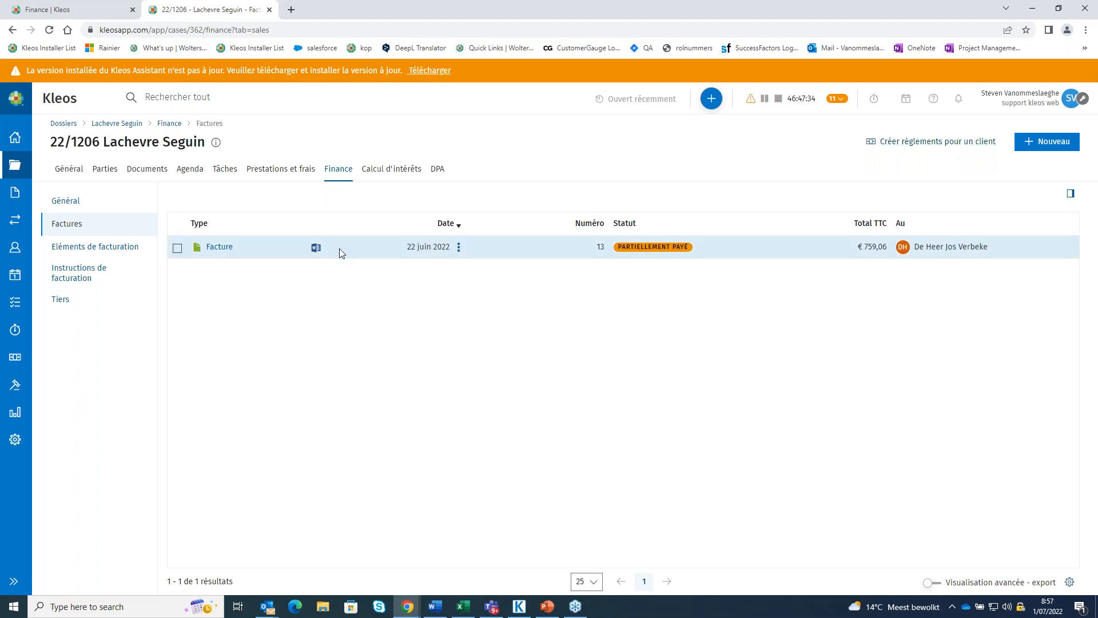
Create a payment for the invoice of 22 juin 2022 with an amount of 100,00
{"action": "left_click", "coordinate": [459, 250]}
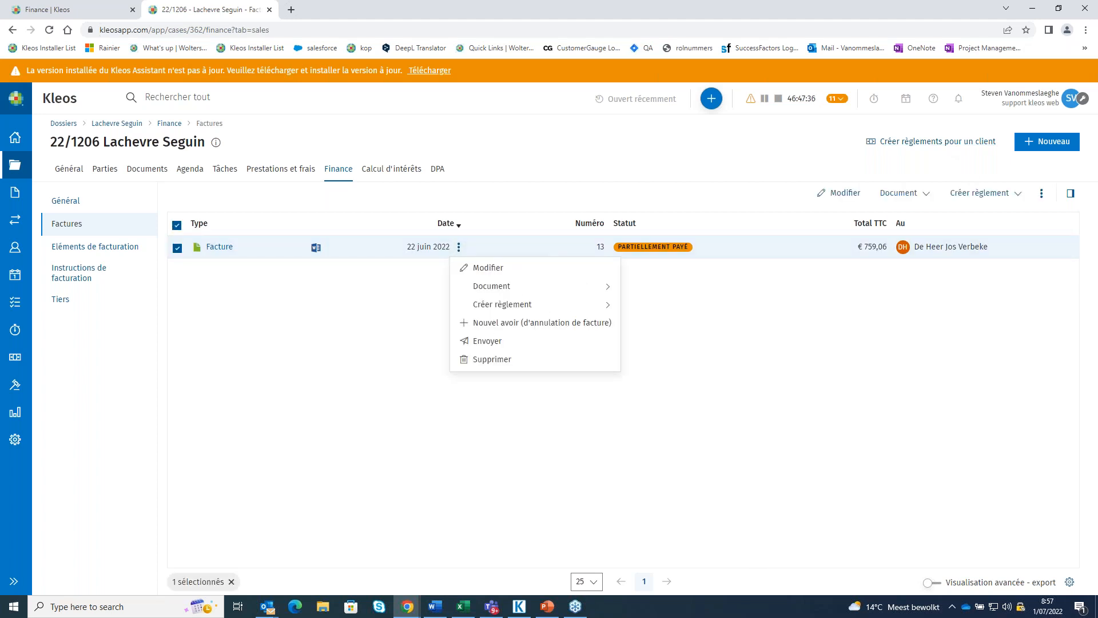
{"action": "mouse_move", "coordinate": [490, 310]}
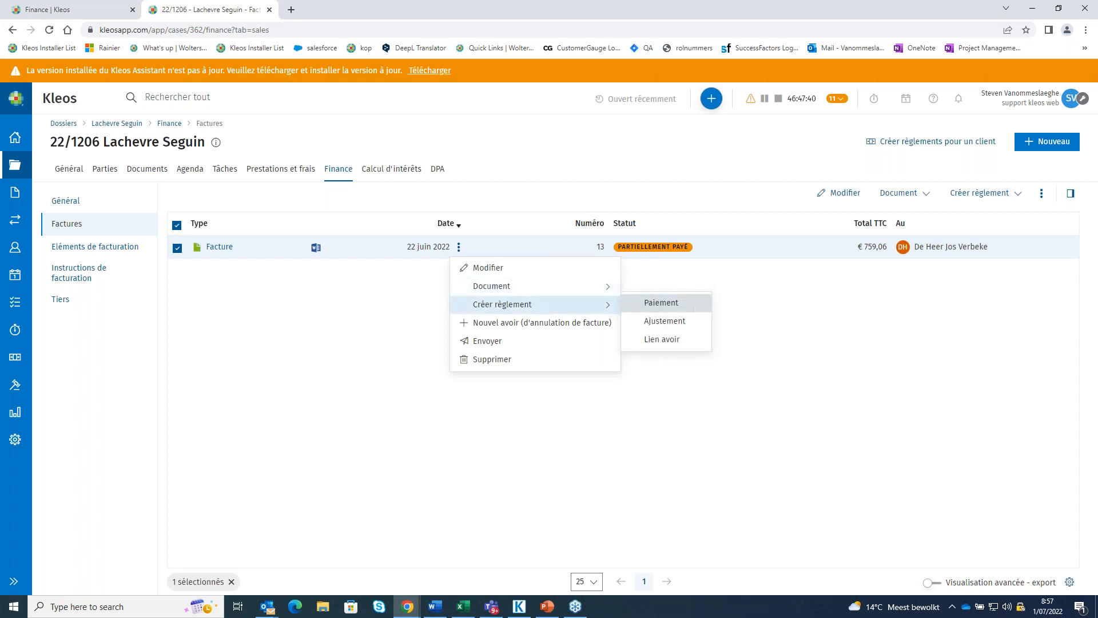
{"action": "left_click", "coordinate": [652, 309]}
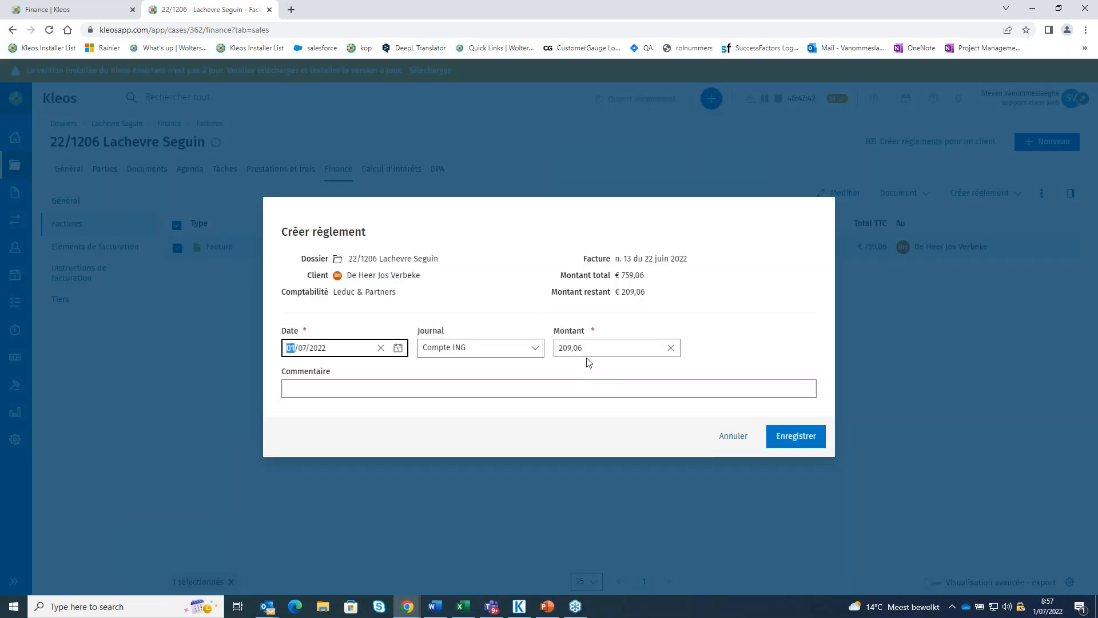
{"action": "left_click", "coordinate": [586, 350]}
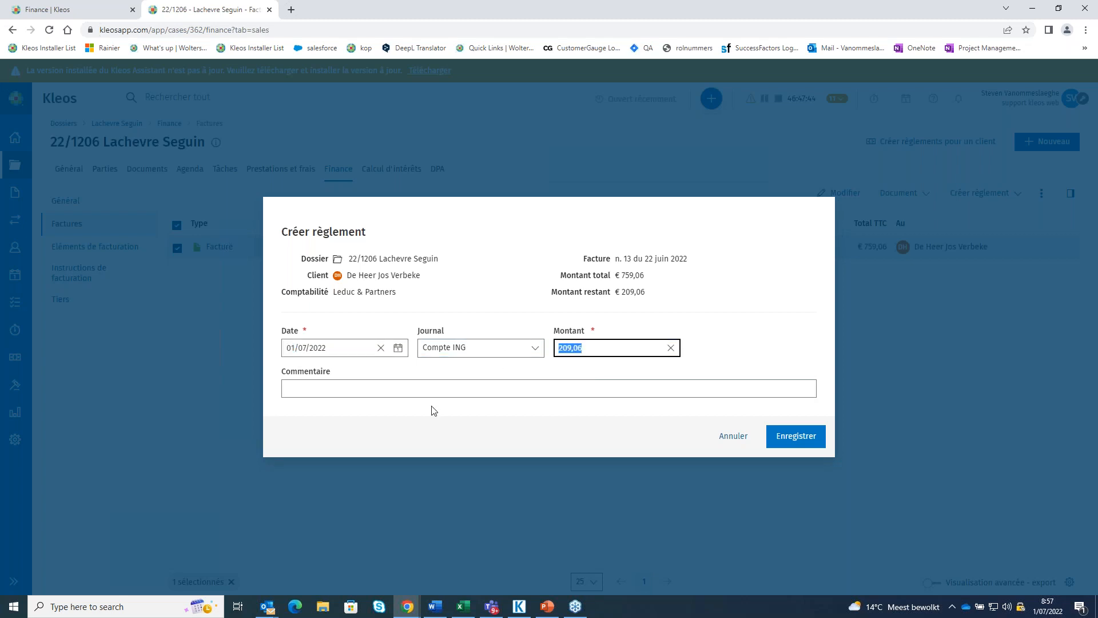
{"action": "type", "text": "100,00"}
Enter the comment "paiement partiel 2" for the payment and save it
{"action": "left_click", "coordinate": [341, 388]}
{"action": "type", "text": "paiemej"}
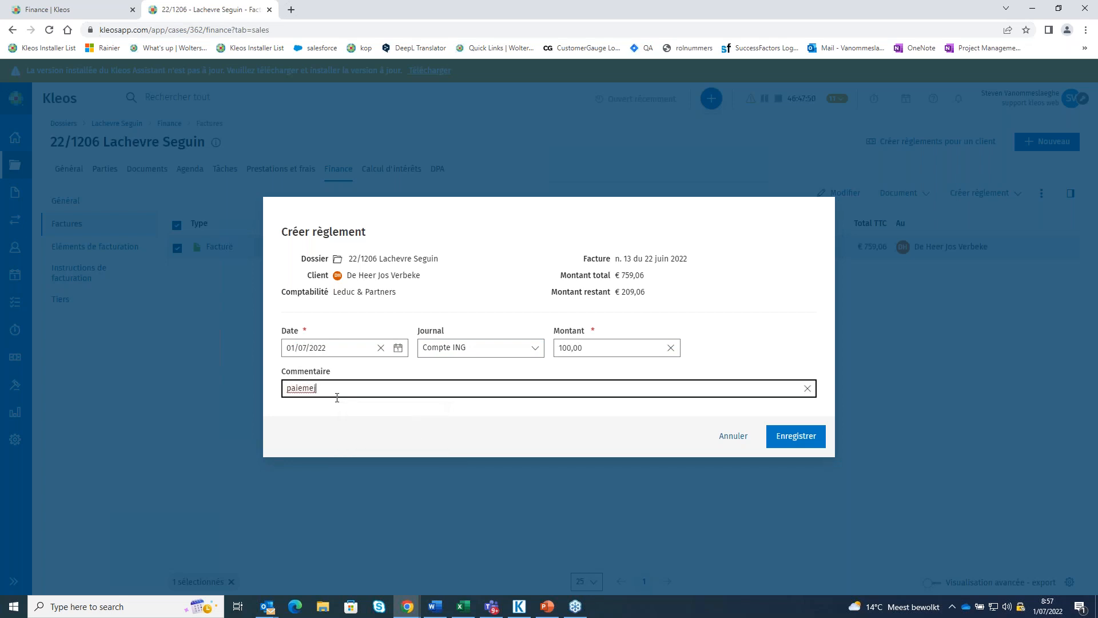
{"action": "key", "text": "BackSpace"}
{"action": "type", "text": "nt partiel 2"}
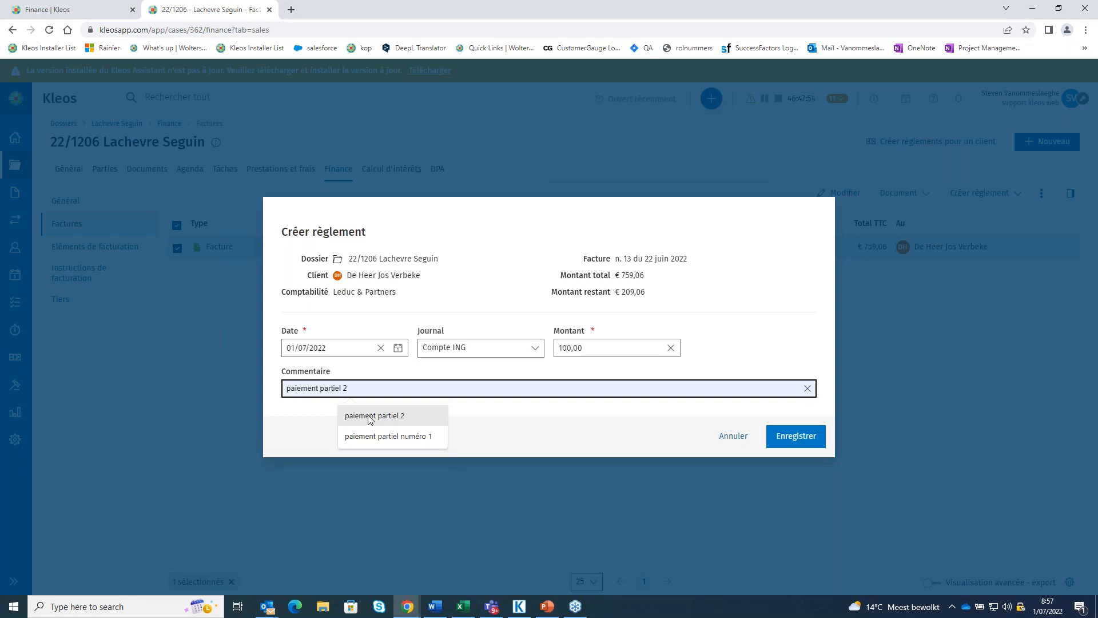
{"action": "left_click", "coordinate": [371, 416]}
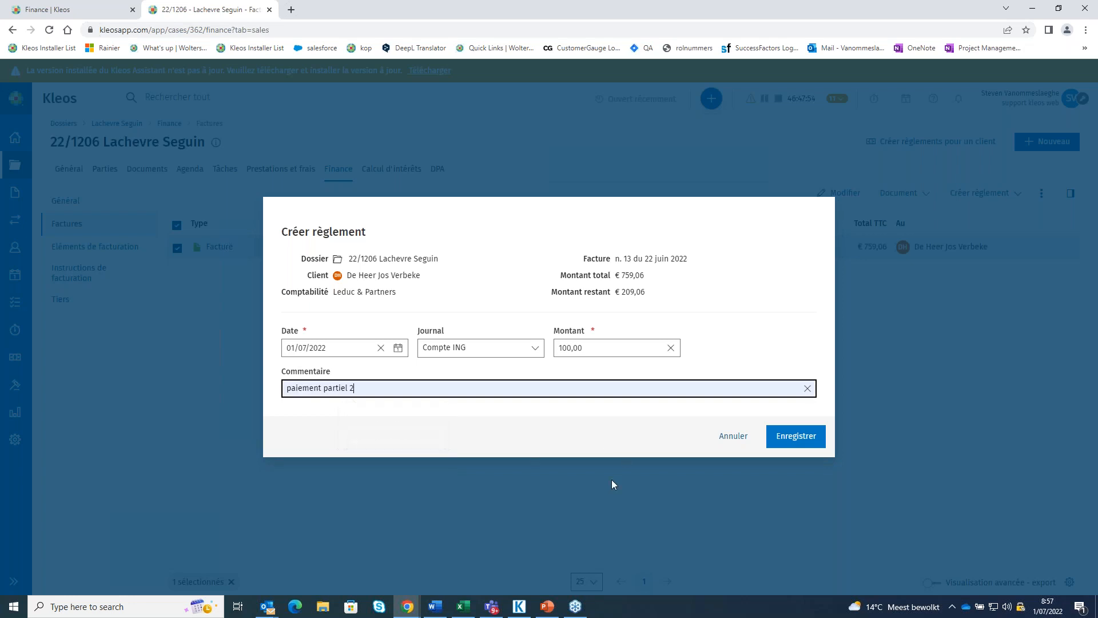
{"action": "left_click", "coordinate": [796, 445]}
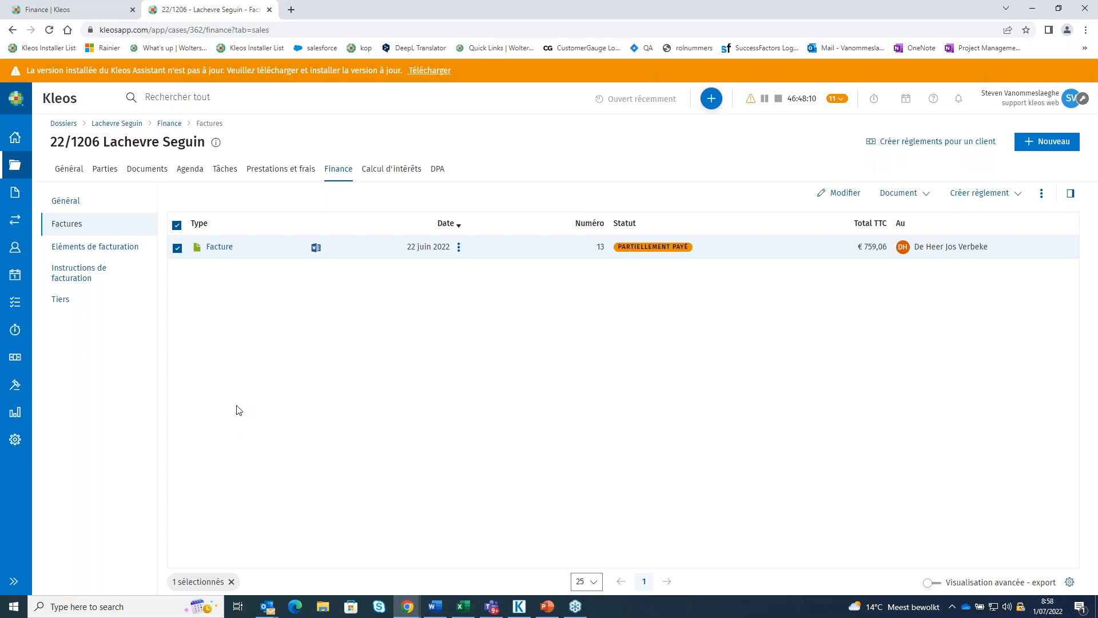
Start a new disbursement (débours) from the case's billing items
{"action": "left_click", "coordinate": [98, 255]}
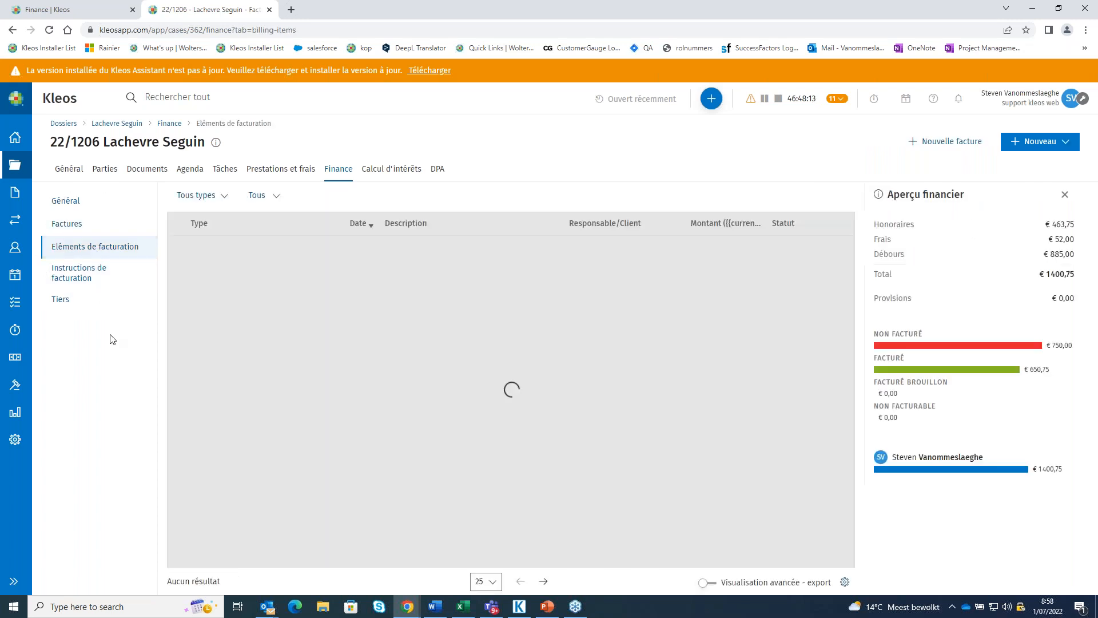
{"action": "left_click", "coordinate": [1069, 147]}
{"action": "left_click", "coordinate": [1014, 183]}
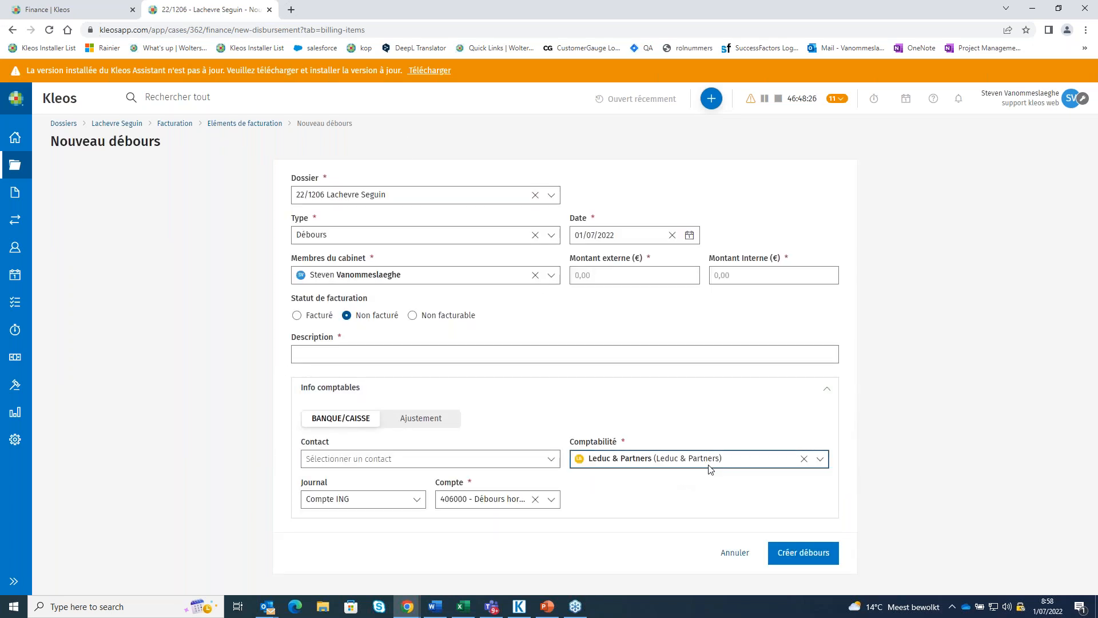
Choose ABK bank as the disbursement's contact and enter the description "frais de huissier"
{"action": "left_click", "coordinate": [481, 459]}
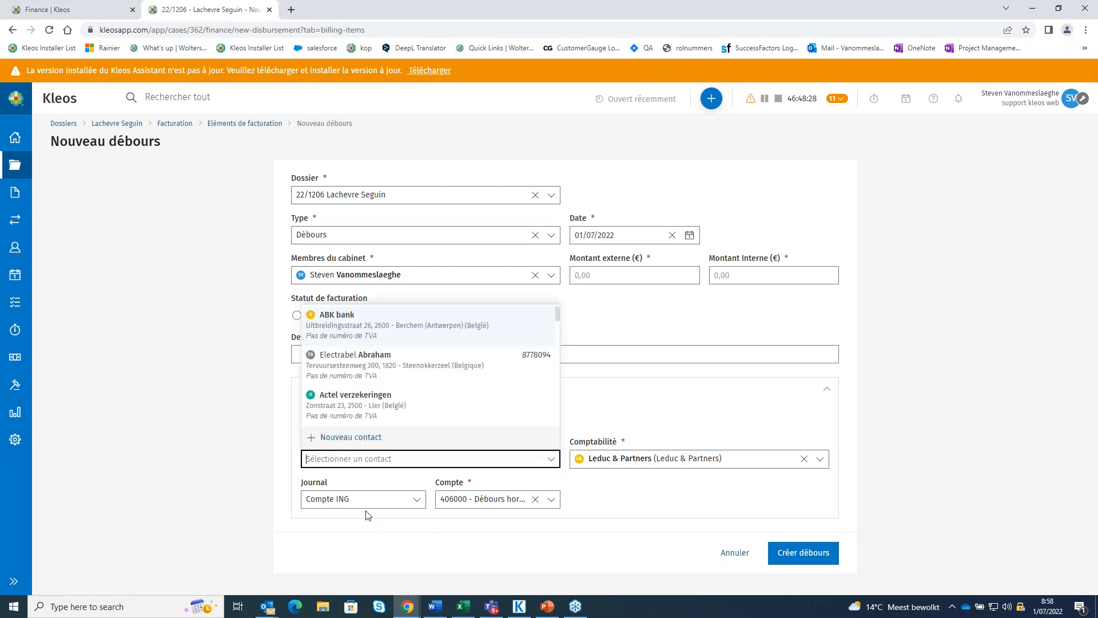
{"action": "left_click", "coordinate": [347, 341]}
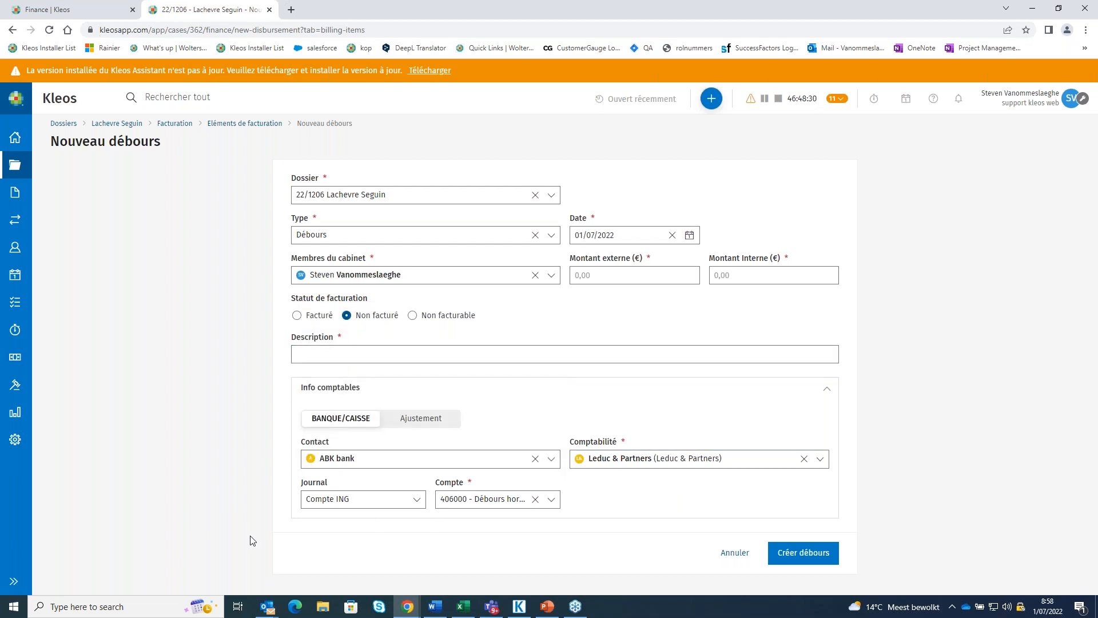
{"action": "left_click", "coordinate": [337, 353]}
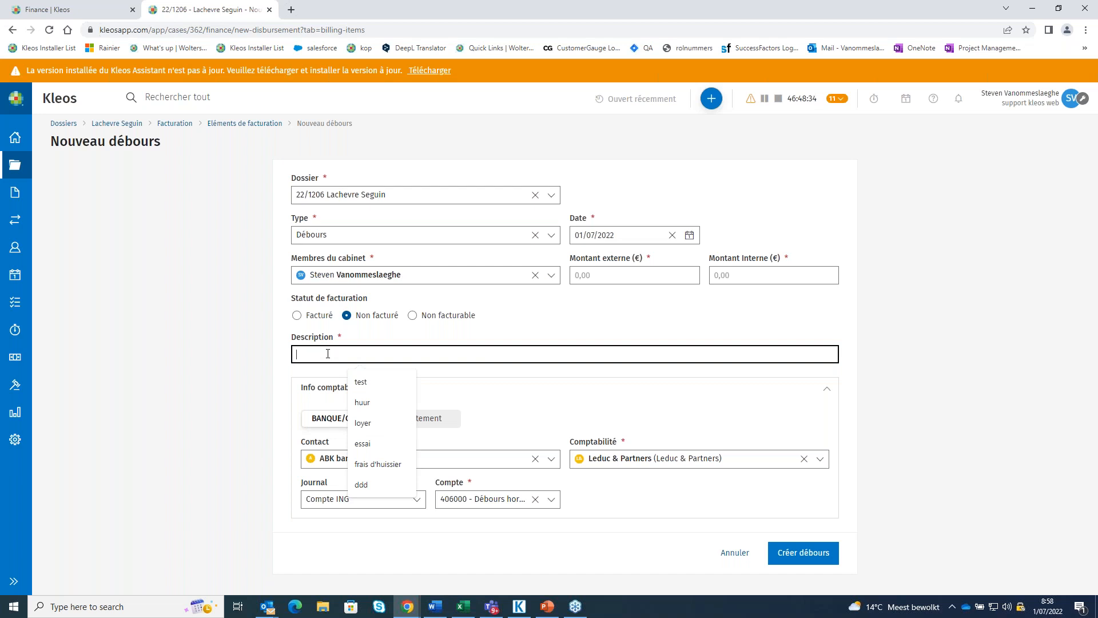
{"action": "type", "text": "frais de hui"}
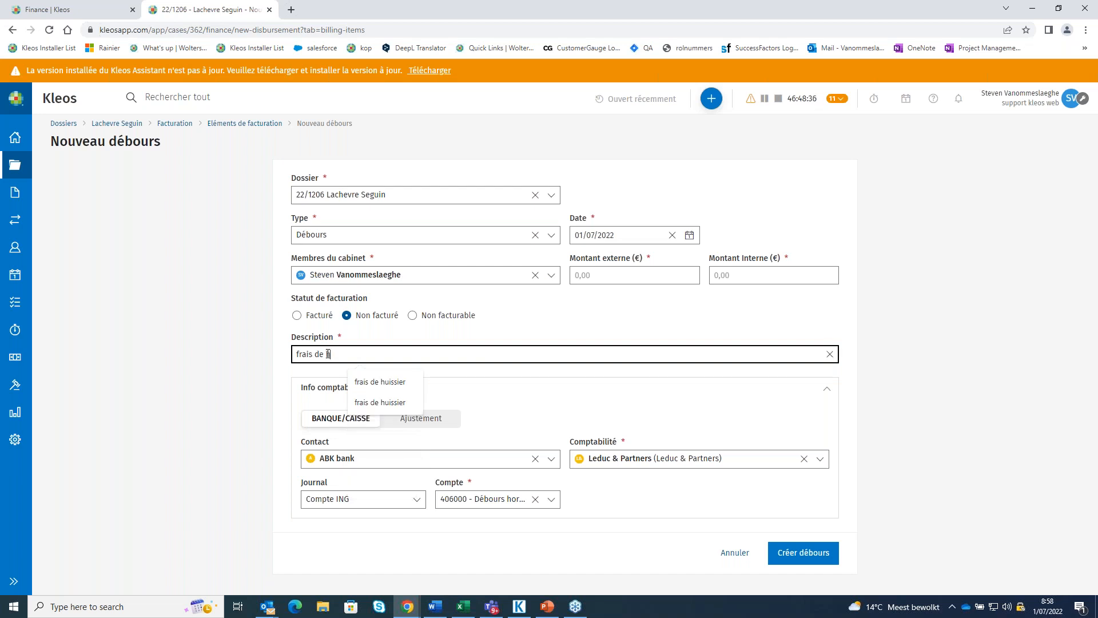
{"action": "type", "text": "ssier"}
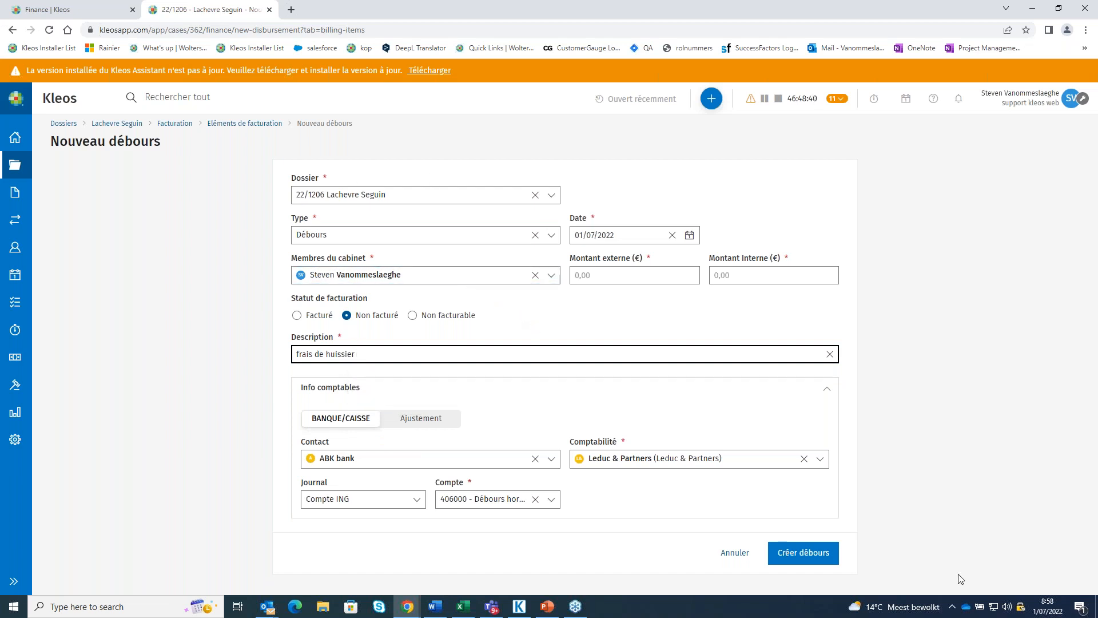
Set the disbursement's external and internal amounts to 120,00 and create it
{"action": "left_click", "coordinate": [661, 277]}
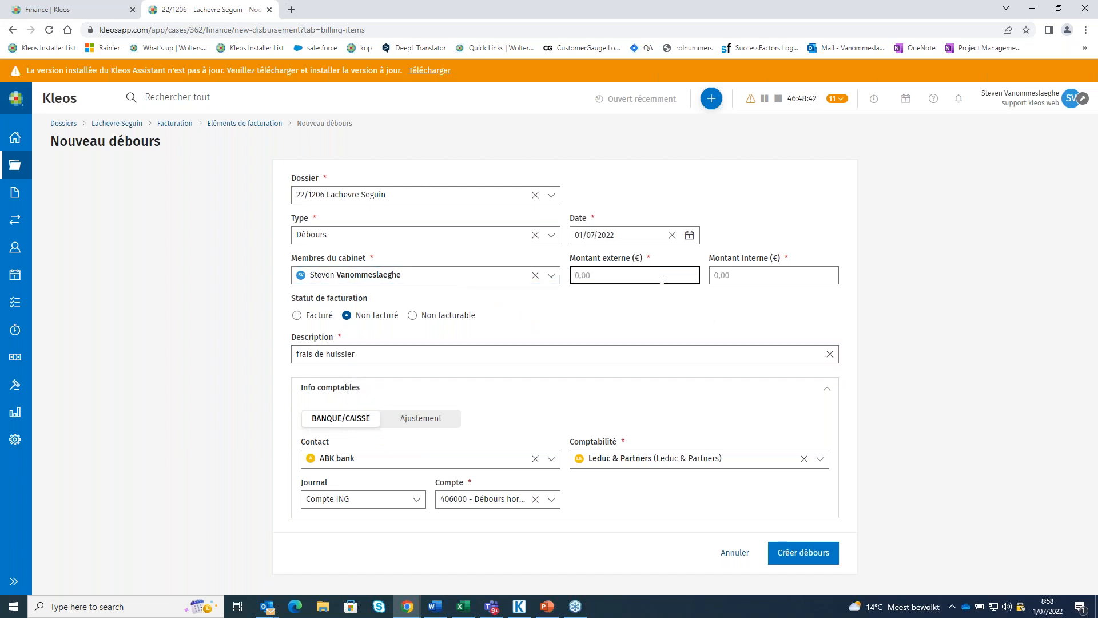
{"action": "type", "text": "120,00"}
{"action": "left_click", "coordinate": [729, 274]}
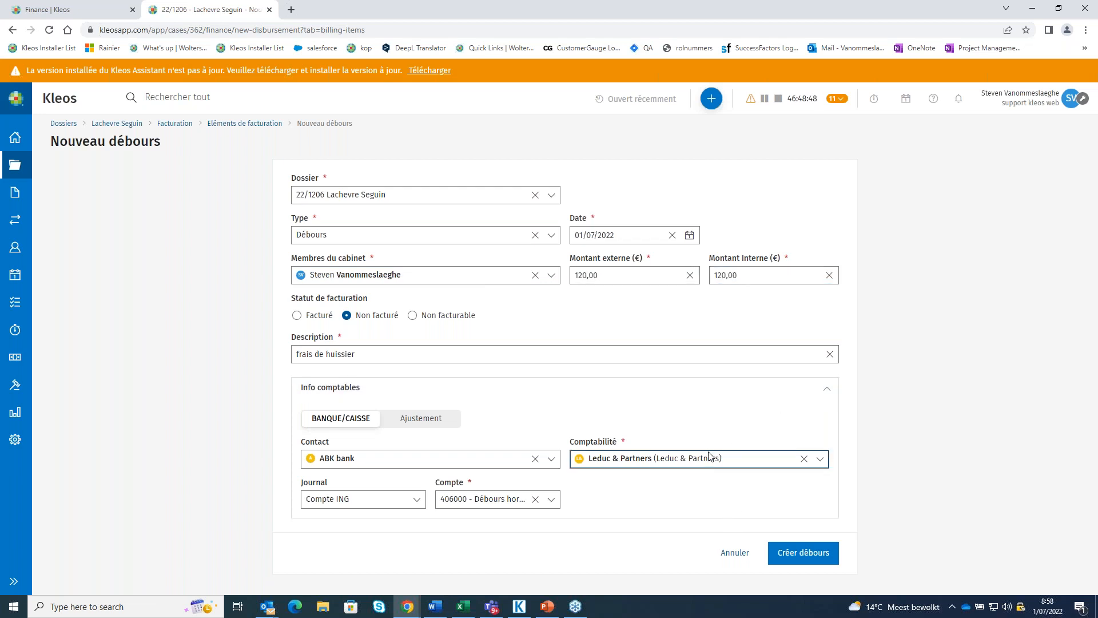
{"action": "left_click", "coordinate": [805, 553]}
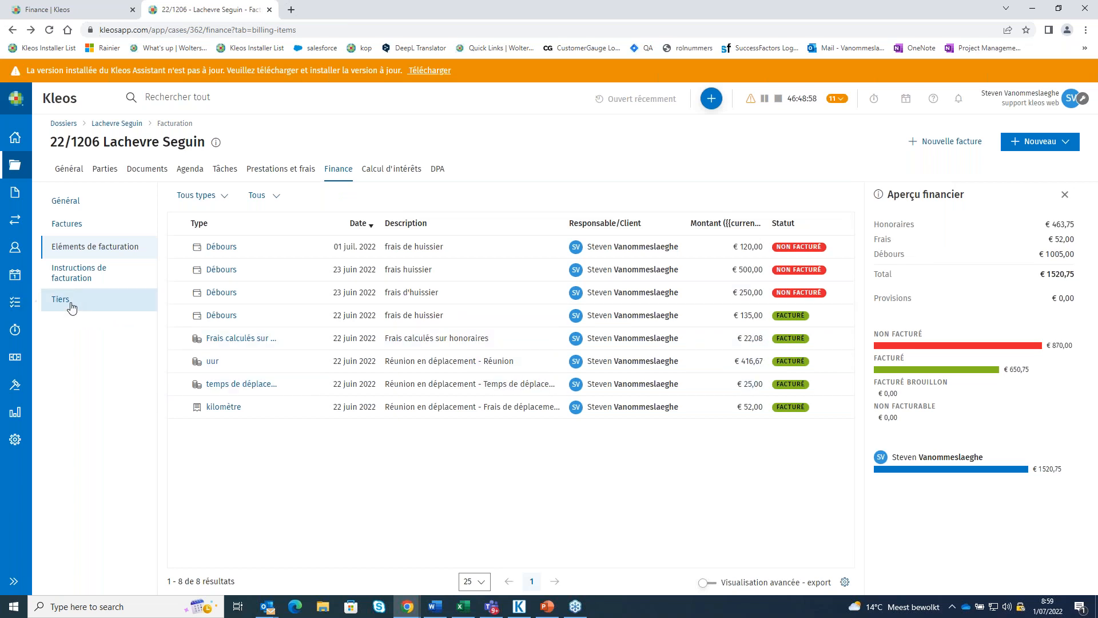
Start a new third-party funds movement (fonds tiers) in the case's finance section and choose ABK bank as its contact
{"action": "left_click", "coordinate": [67, 302]}
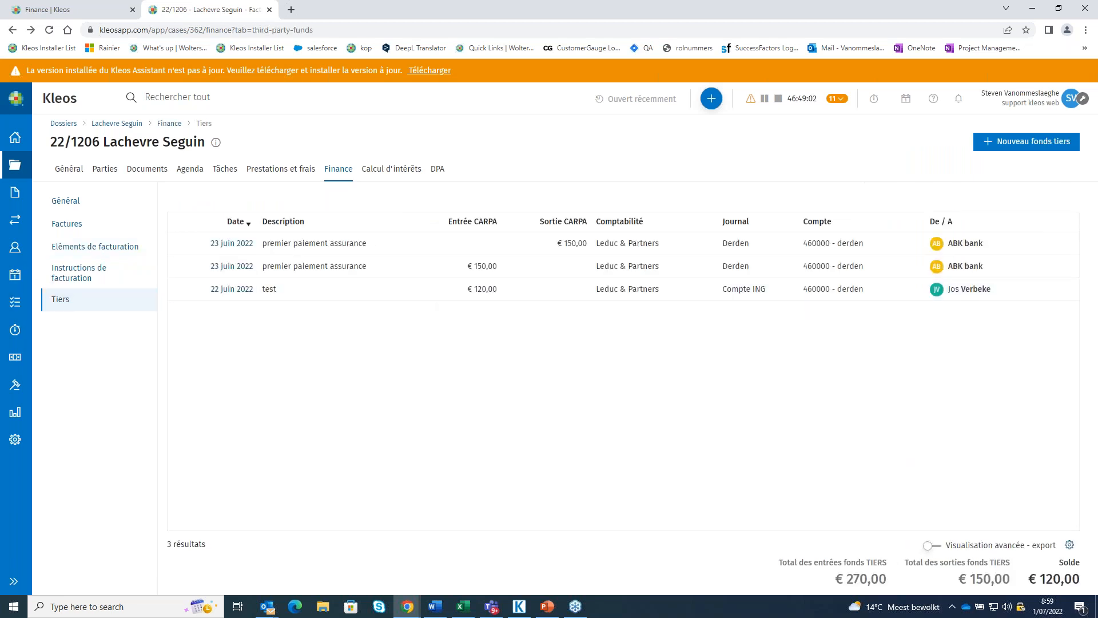
{"action": "left_click", "coordinate": [1021, 151]}
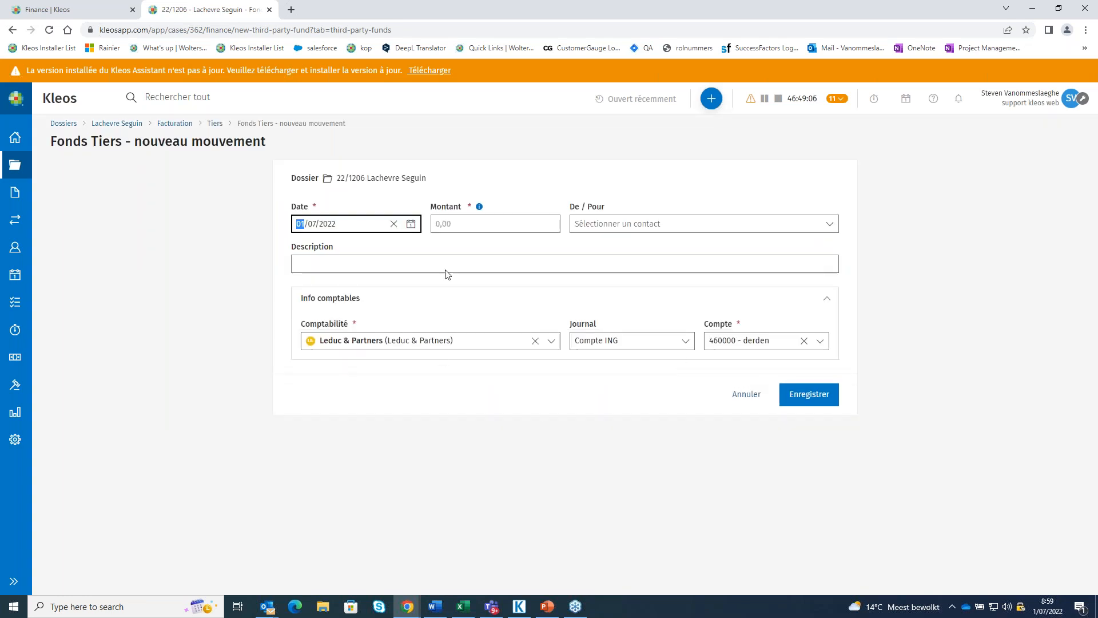
{"action": "left_click", "coordinate": [631, 225]}
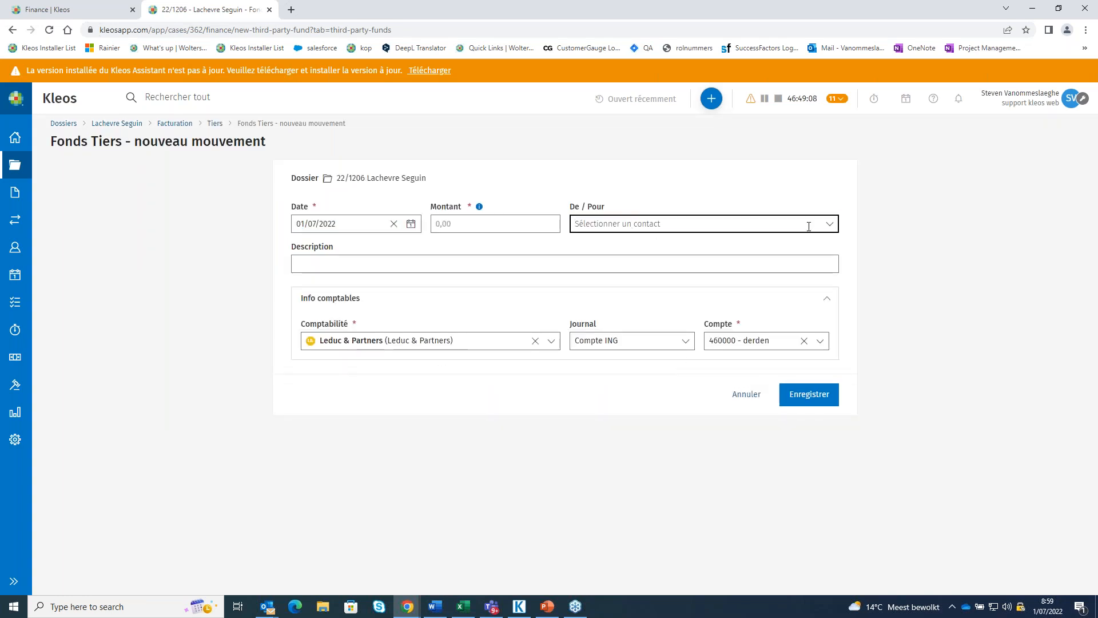
{"action": "left_click", "coordinate": [830, 224]}
{"action": "left_click", "coordinate": [629, 255]}
Set the third-party funds movement's amount to 100,00, enter the description "frais remboursés" and save it
{"action": "left_click", "coordinate": [480, 223]}
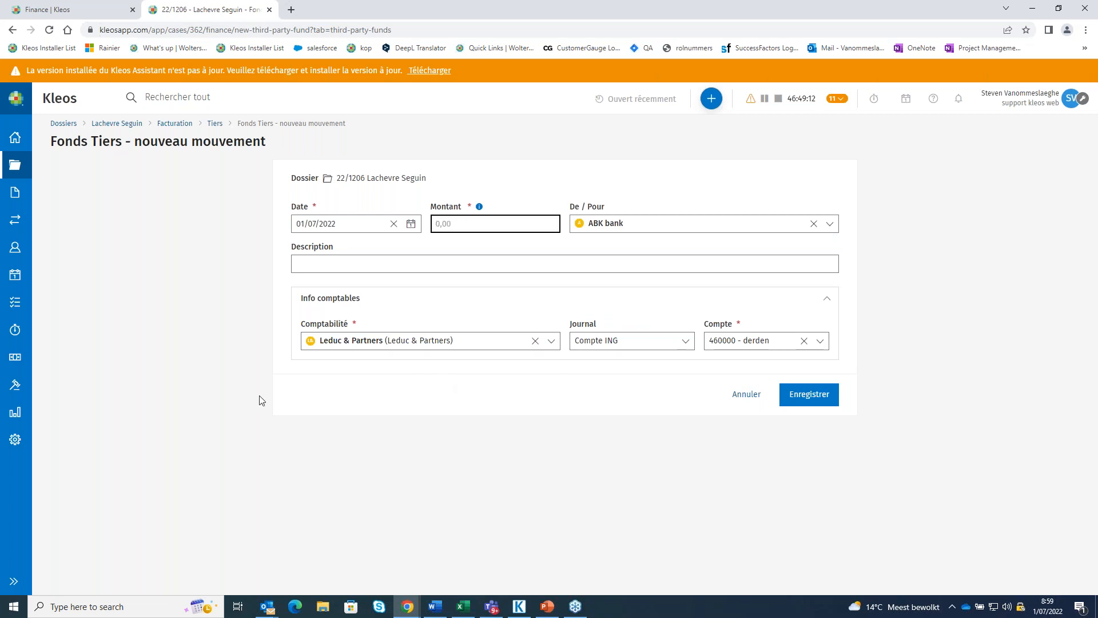
{"action": "type", "text": "100"}
{"action": "left_click", "coordinate": [330, 265]}
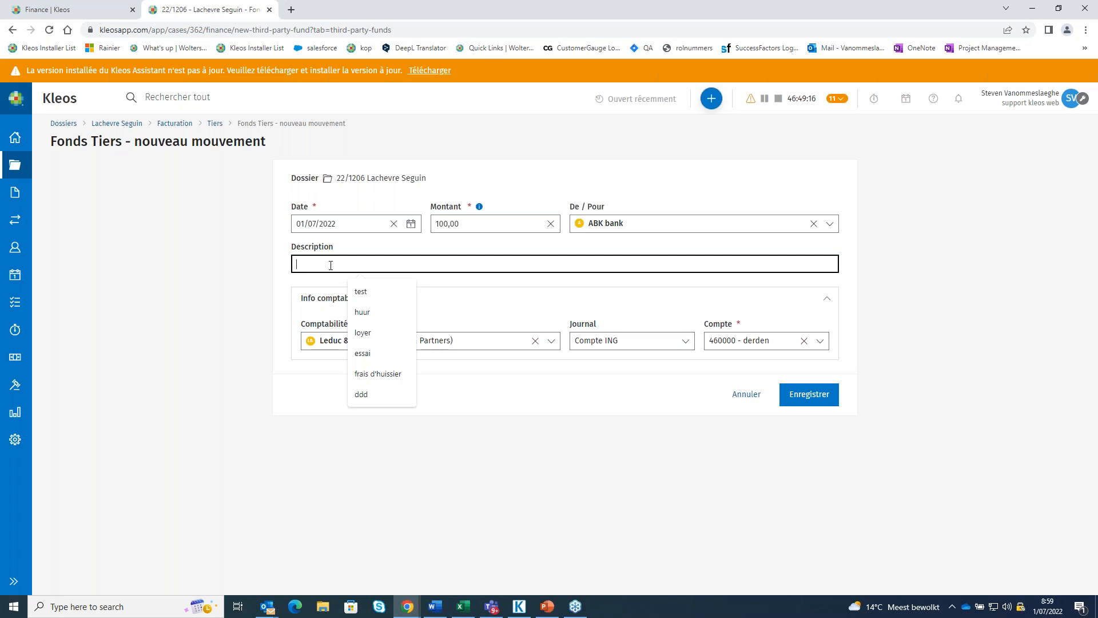
{"action": "type", "text": "frais rembo"}
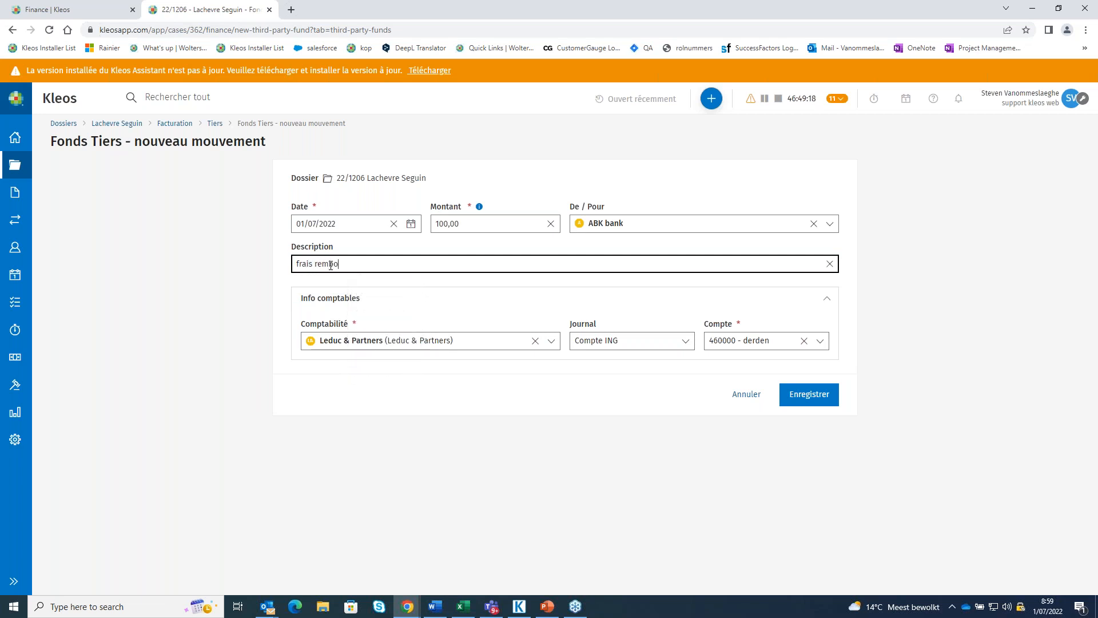
{"action": "type", "text": "ursés"}
{"action": "left_click", "coordinate": [786, 403]}
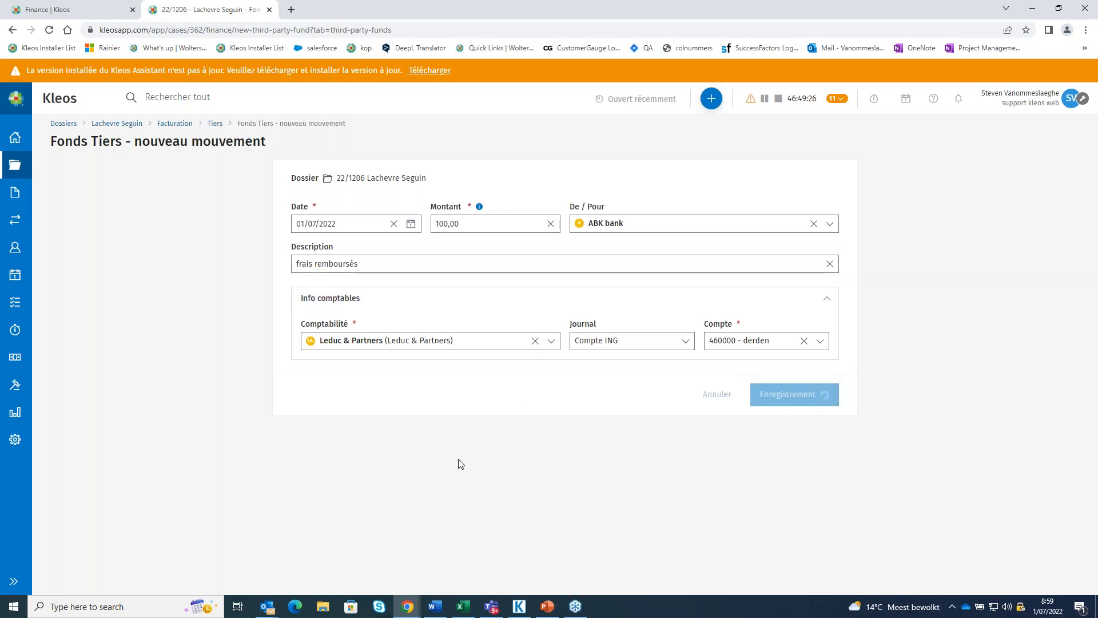